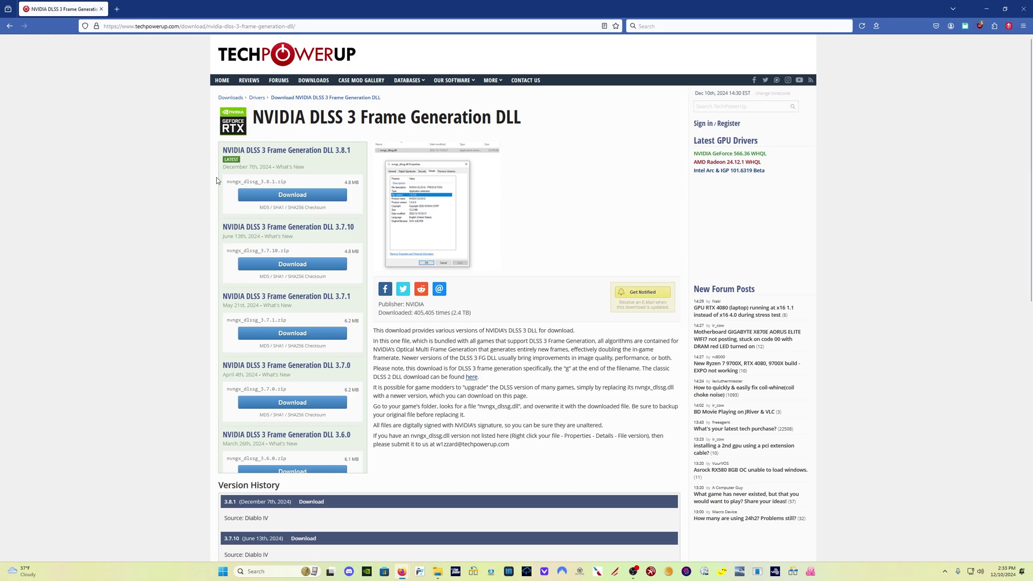
- Download nvngx_dlssg 3.8.1 via the US-4 server and save the zip into DLSS Files
{"action": "left_click", "coordinate": [270, 195]}
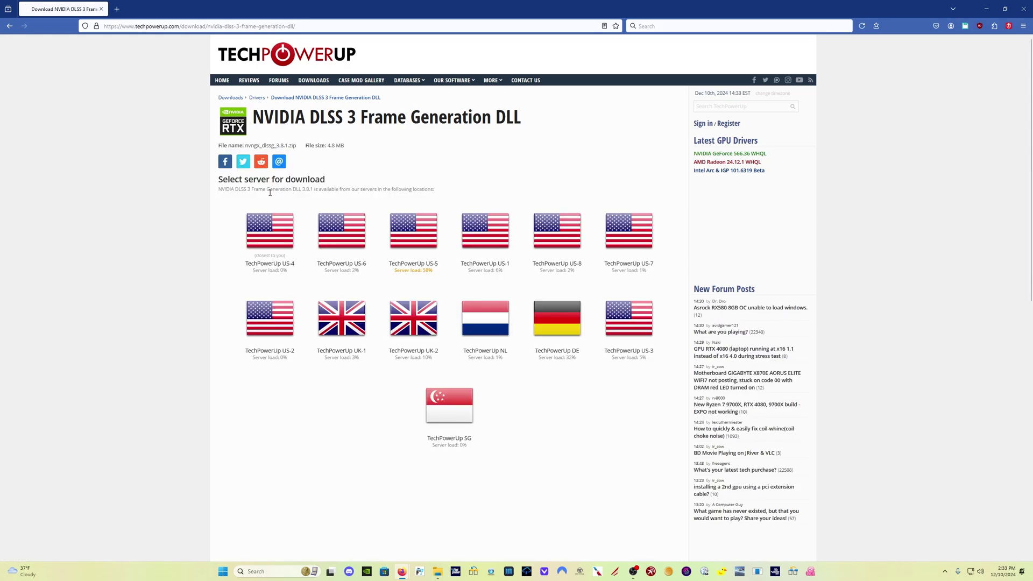
{"action": "left_click", "coordinate": [273, 224]}
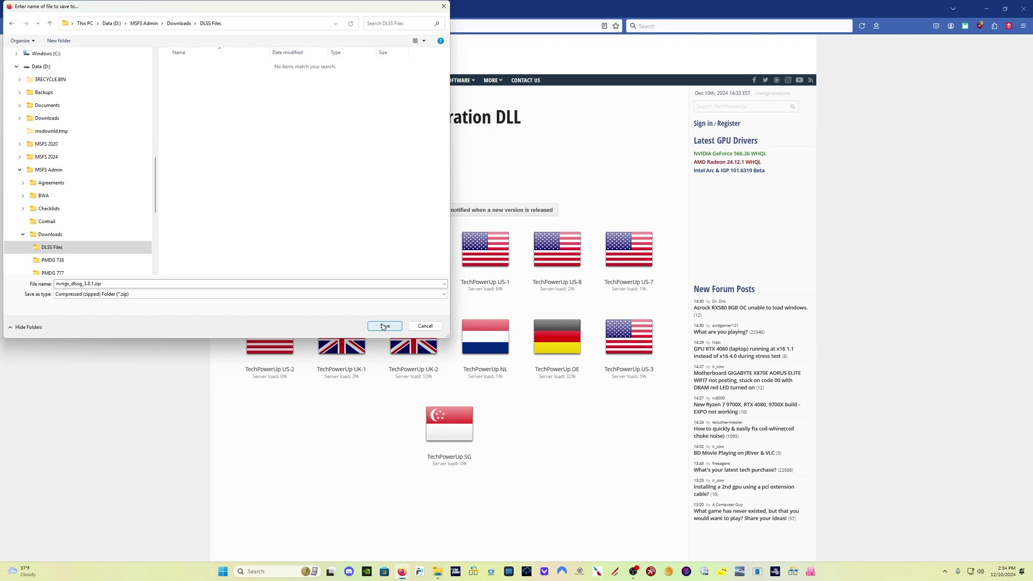
{"action": "left_click", "coordinate": [383, 326]}
- Extract nvngx_dlssg.dll from the downloaded zip into DLSS Files with 7-Zip Extract Here
{"action": "left_click", "coordinate": [931, 46]}
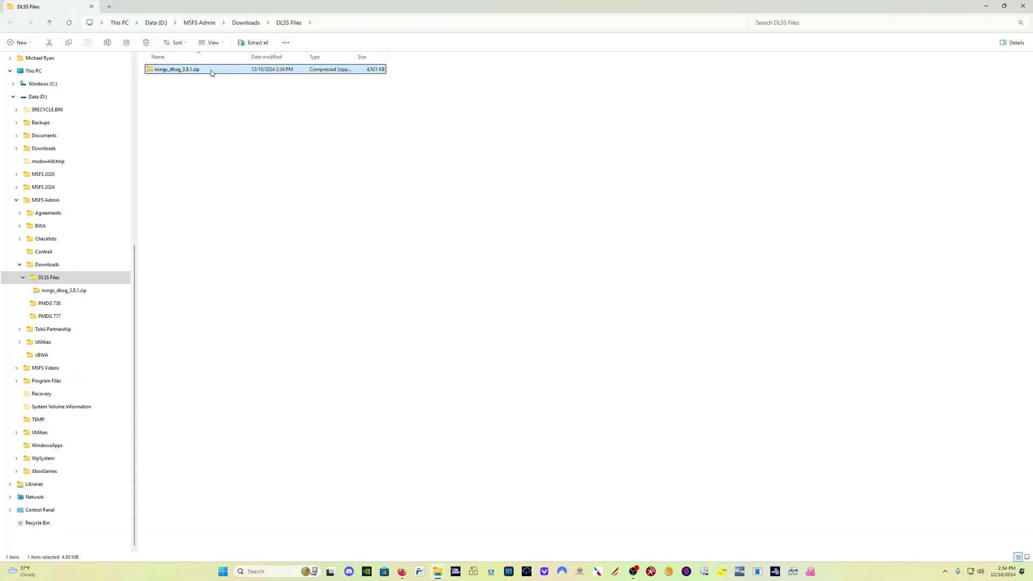
{"action": "right_click", "coordinate": [211, 73]}
{"action": "left_click", "coordinate": [384, 176]}
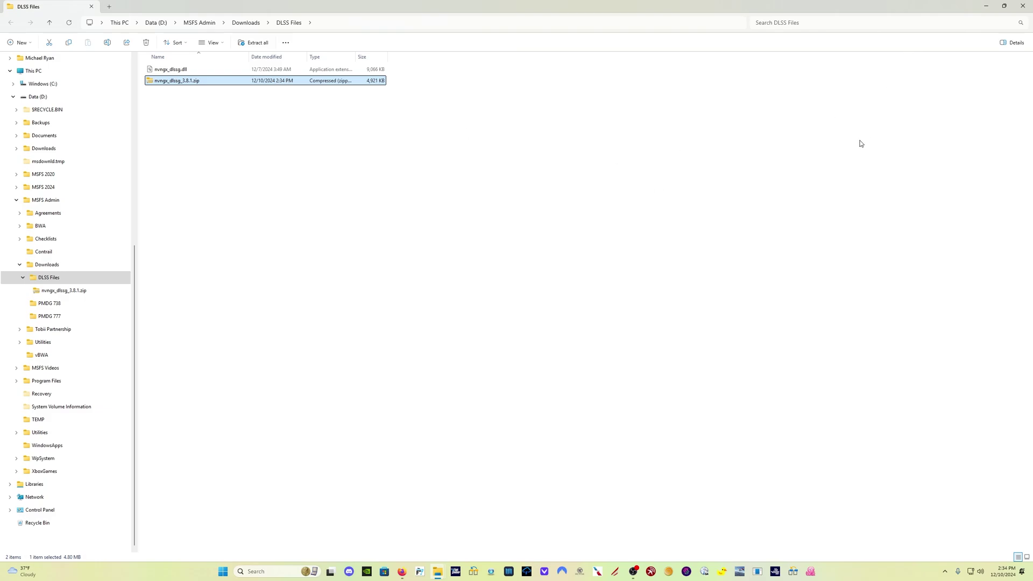
- In a second Explorer window, browse to C:\XboxGames\Limitless\Content
{"action": "key", "text": "super"}
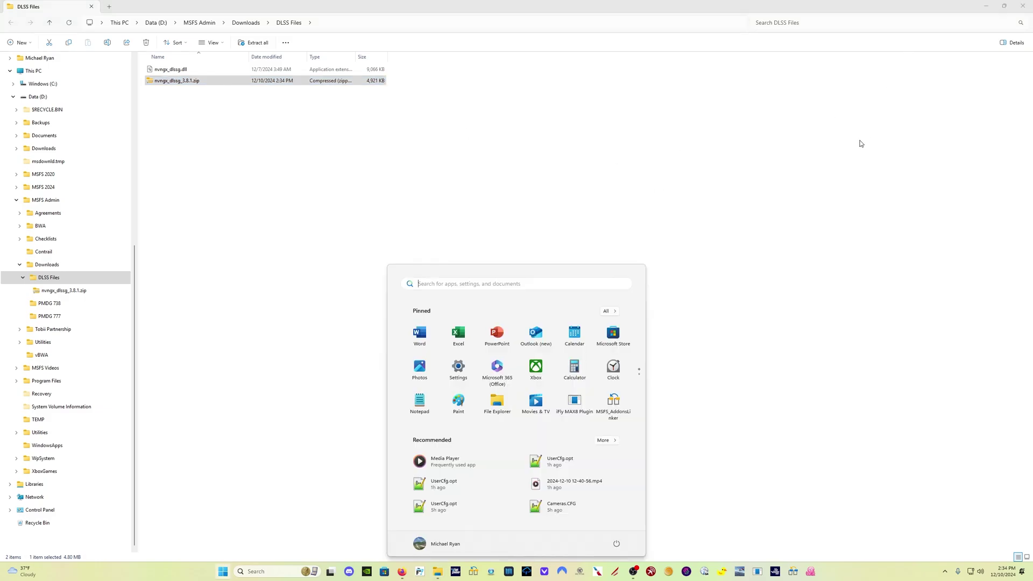
{"action": "key", "text": "super+e"}
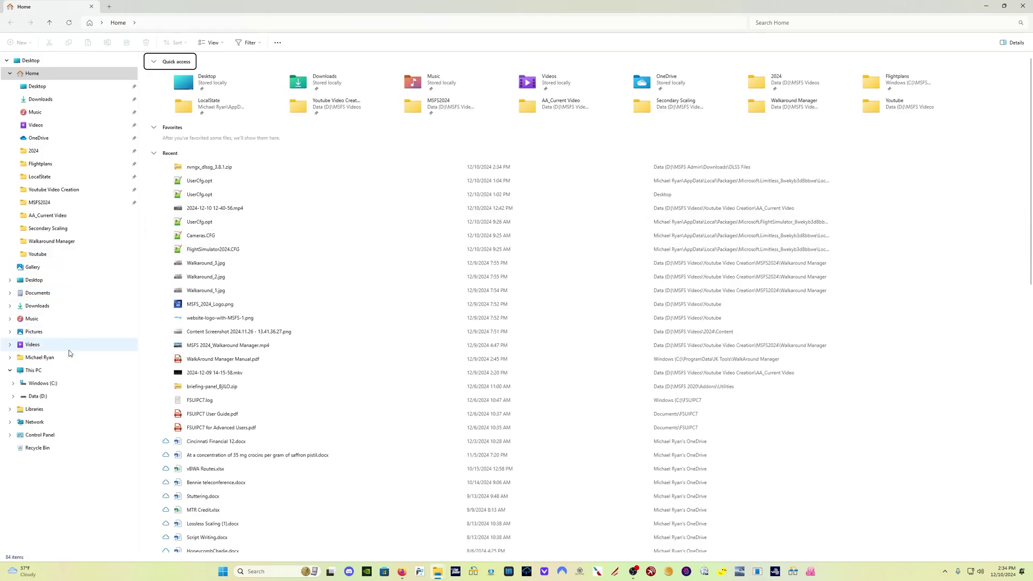
{"action": "left_click", "coordinate": [70, 382]}
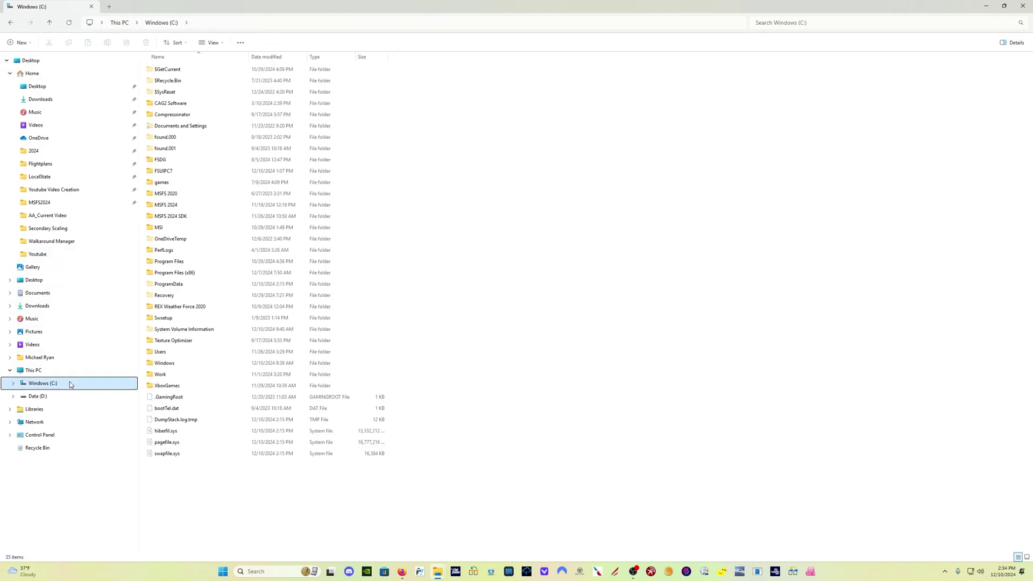
{"action": "double_click", "coordinate": [187, 386]}
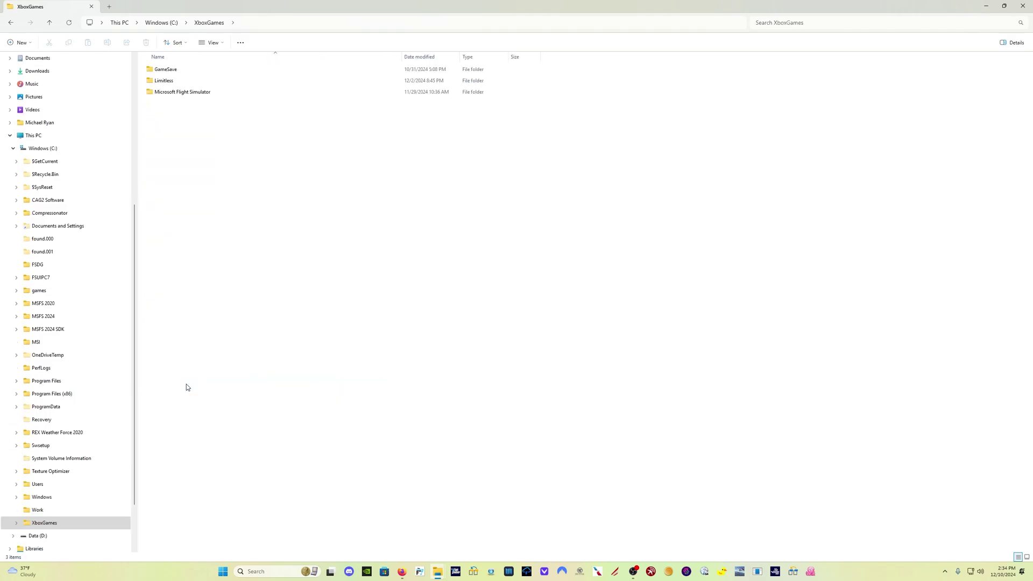
{"action": "double_click", "coordinate": [233, 82]}
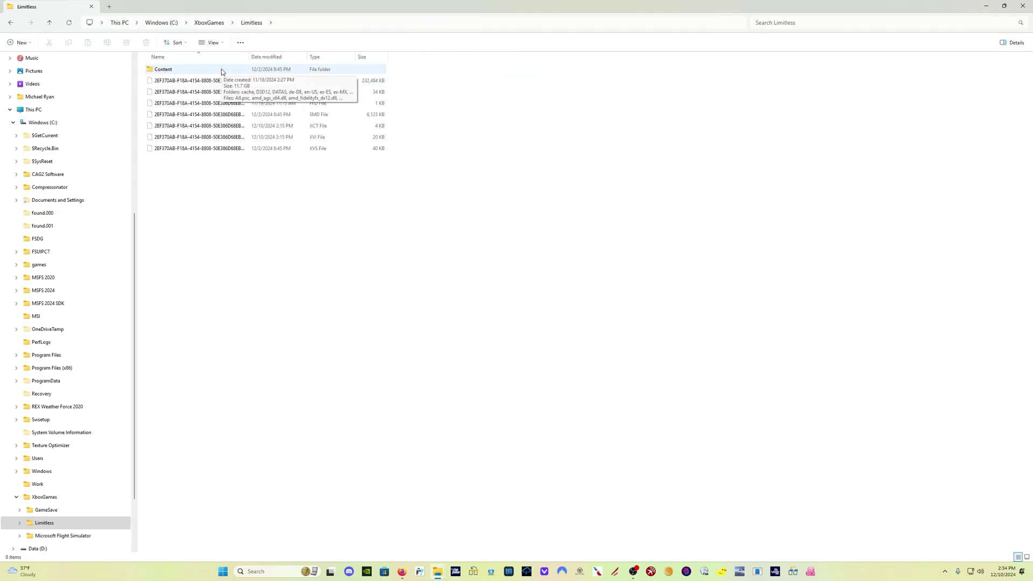
{"action": "double_click", "coordinate": [222, 69]}
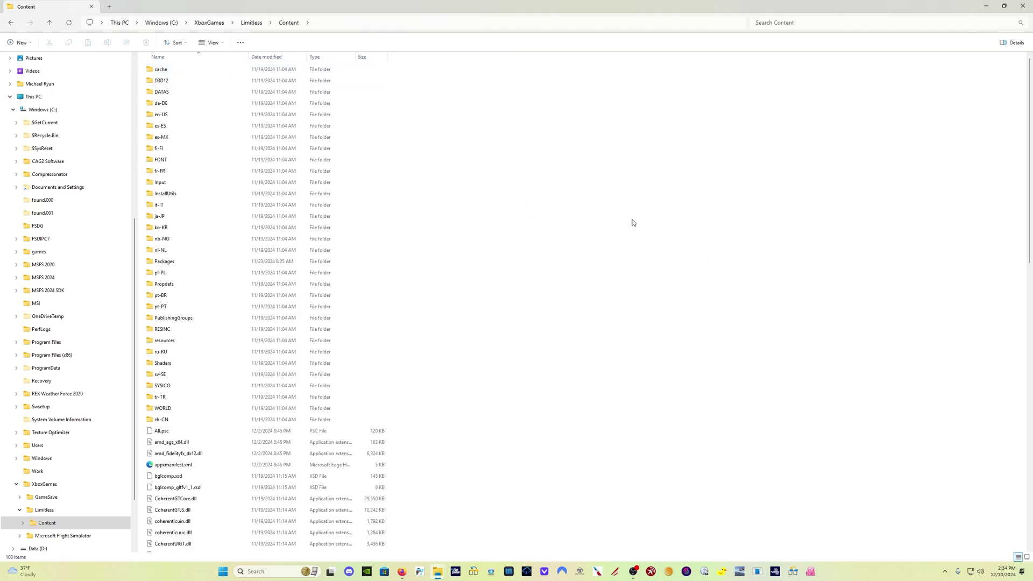
{"action": "scroll", "coordinate": [509, 257], "scroll_direction": "down", "scroll_amount": 8}
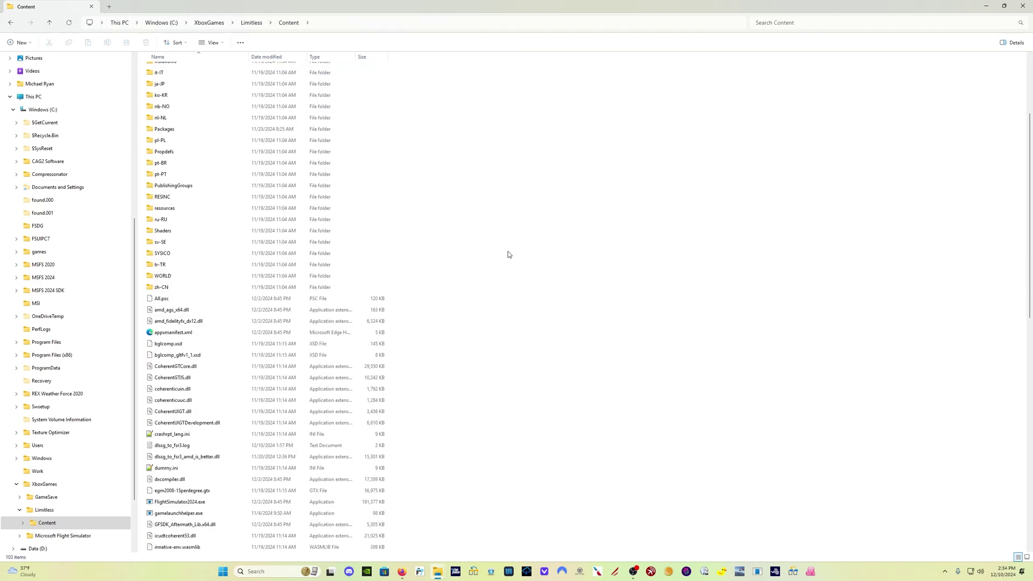
{"action": "scroll", "coordinate": [501, 258], "scroll_direction": "down", "scroll_amount": 7}
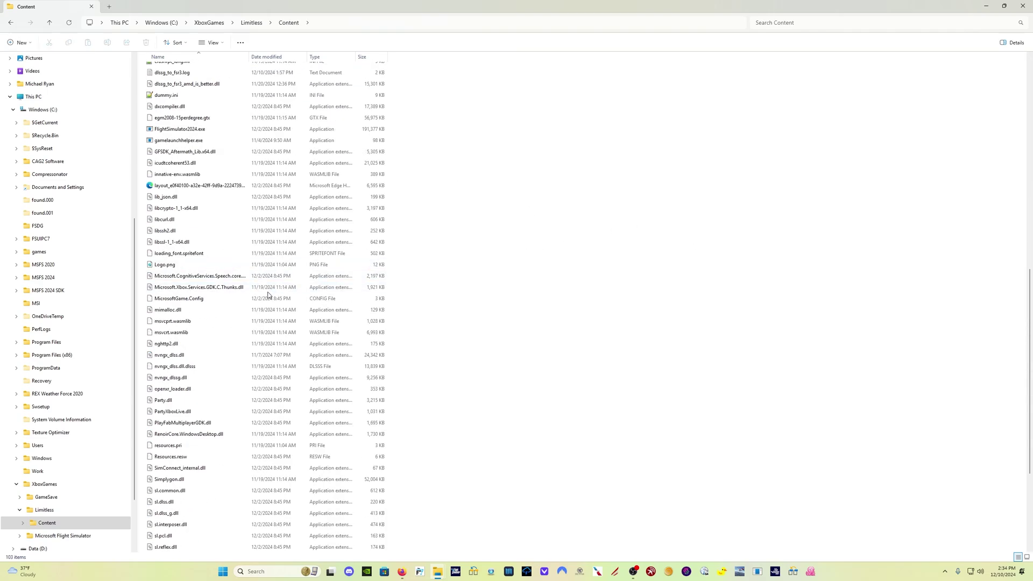
- Copy the old nvngx_dlssg.dll into a new 'Backup' folder inside DLSS Files
{"action": "mouse_move", "coordinate": [200, 379]}
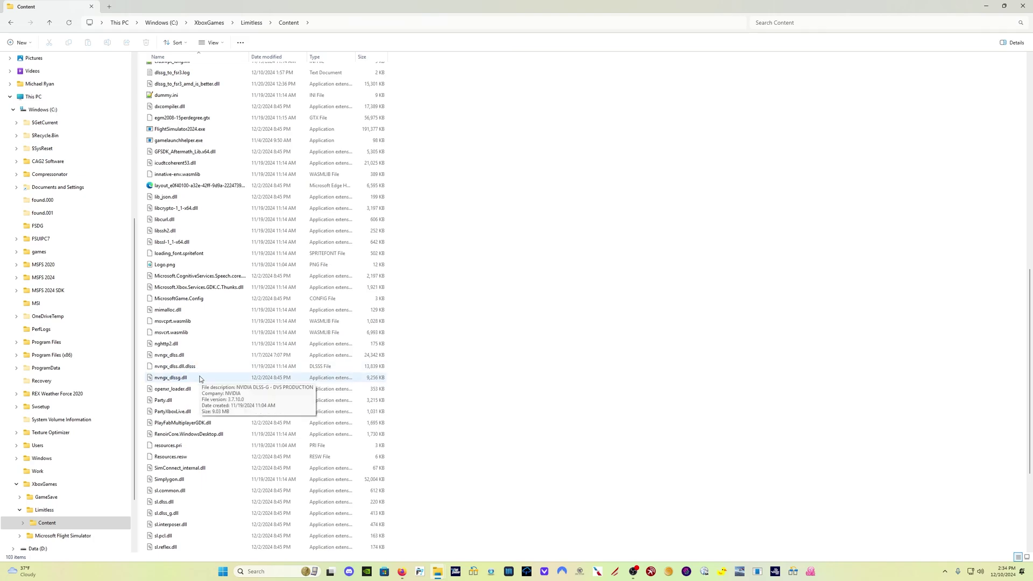
{"action": "left_click", "coordinate": [200, 379]}
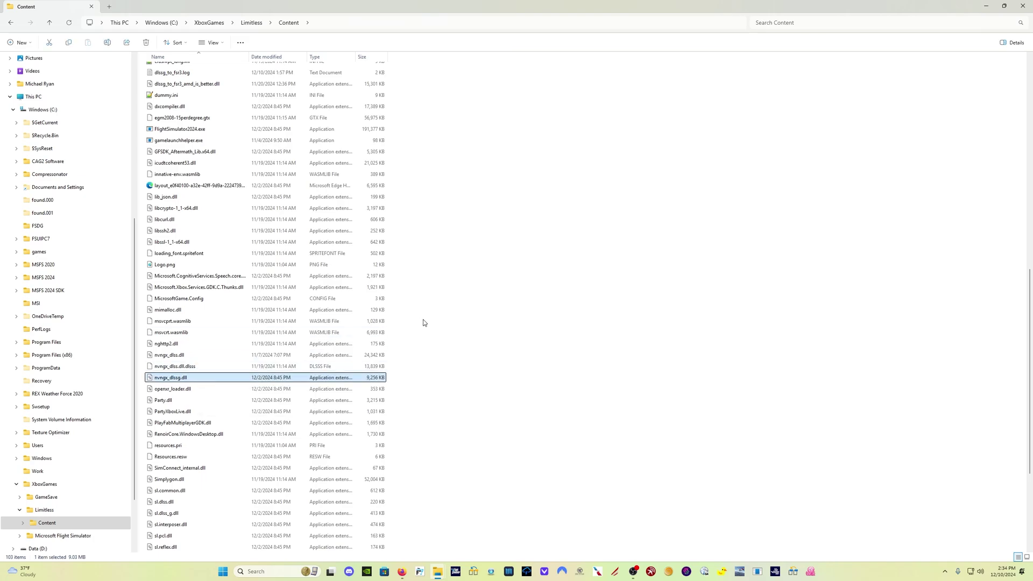
{"action": "key", "text": "alt+Tab"}
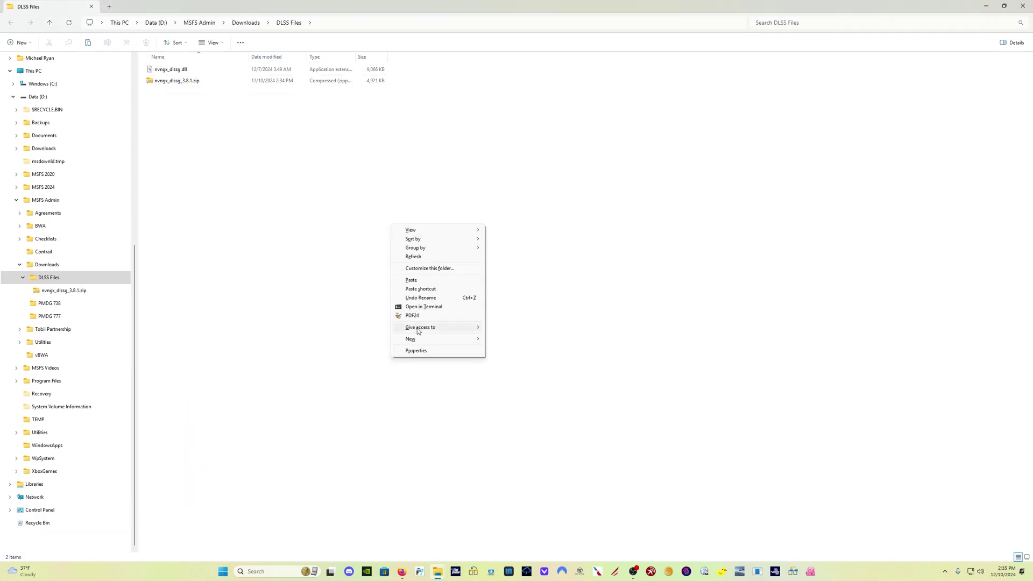
{"action": "mouse_move", "coordinate": [473, 340]}
{"action": "left_click", "coordinate": [525, 340]}
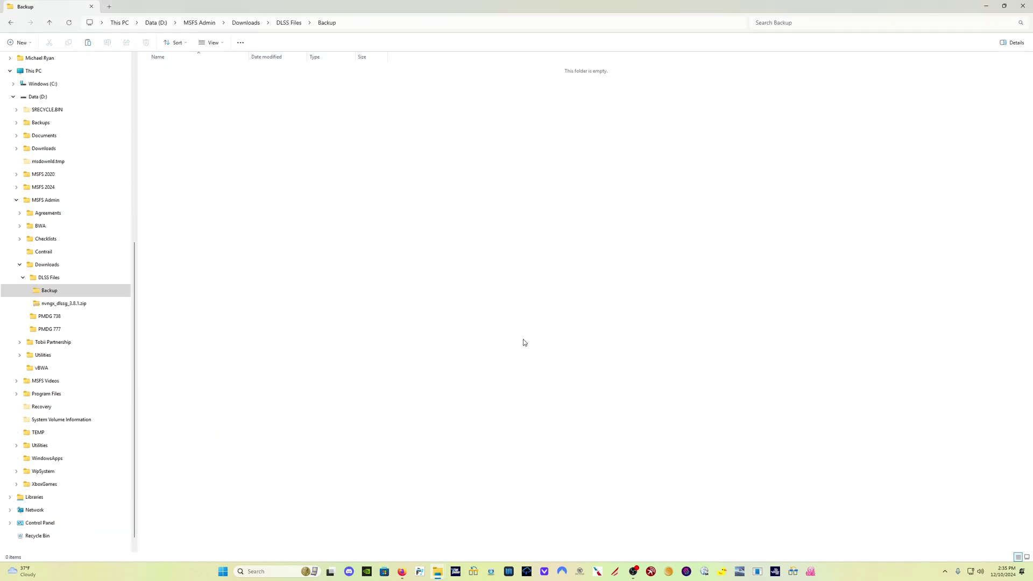
{"action": "key", "text": "ctrl+v"}
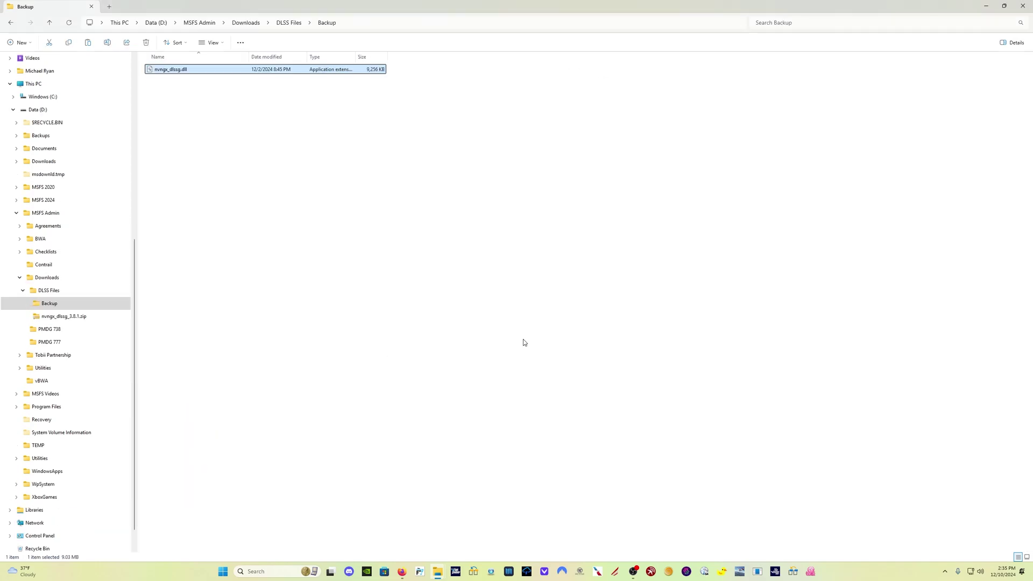
{"action": "left_click", "coordinate": [288, 24]}
- Drag the new nvngx_dlssg.dll into Limitless Content, replacing the old file
{"action": "left_click", "coordinate": [204, 81]}
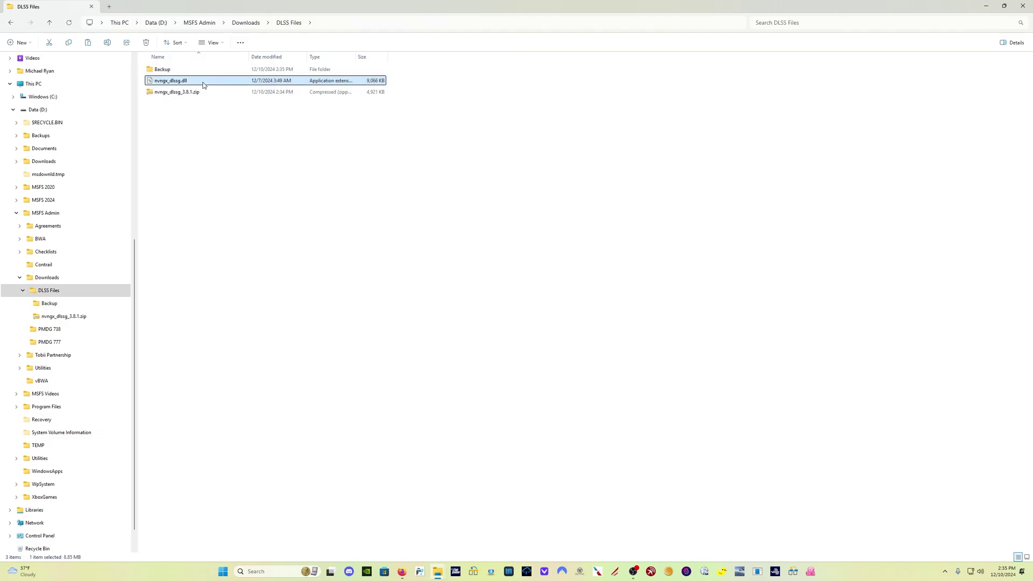
{"action": "left_click", "coordinate": [1004, 6]}
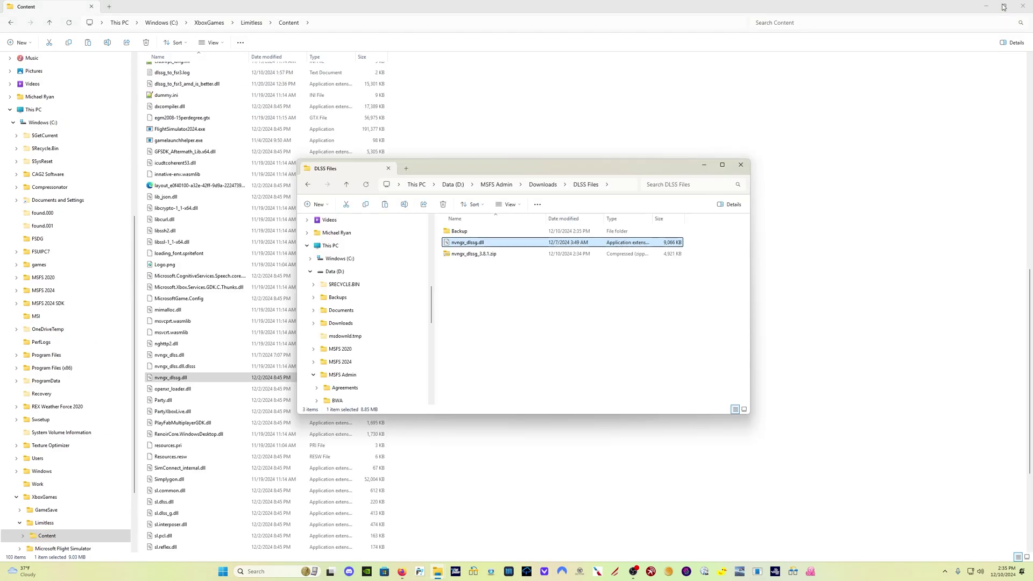
{"action": "left_click_drag", "start_coordinate": [498, 244], "coordinate": [467, 113]}
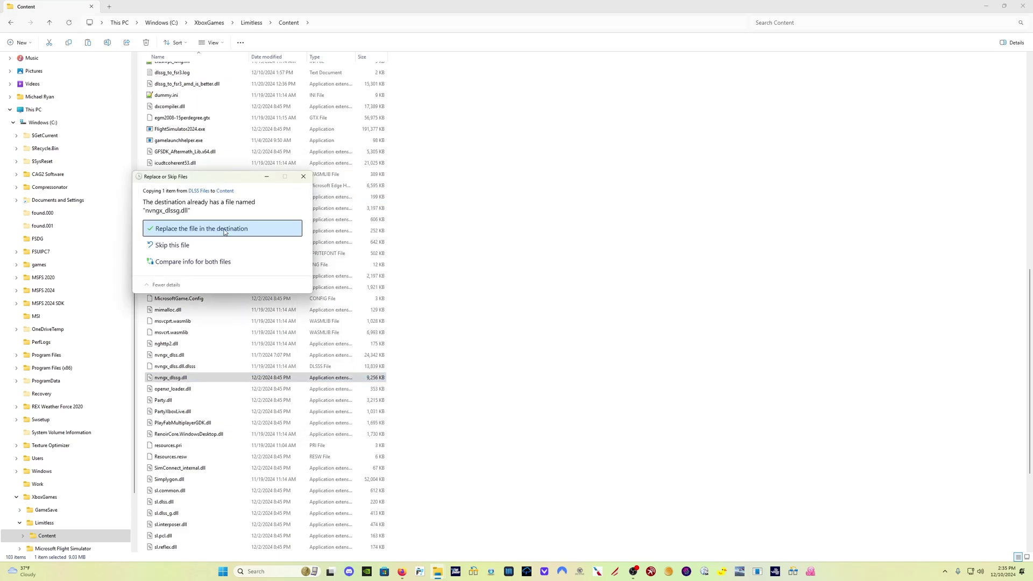
{"action": "left_click", "coordinate": [199, 231]}
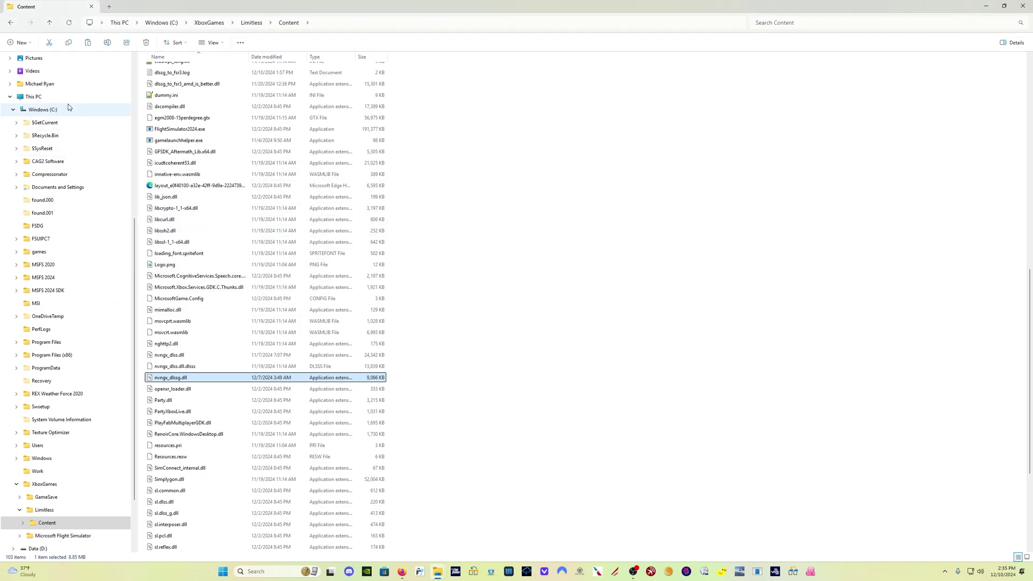
- Go to the Microsoft Flight Simulator Content folder and check the DLL's version (3.5.10) in Properties
{"action": "left_click", "coordinate": [208, 23]}
{"action": "double_click", "coordinate": [211, 90]}
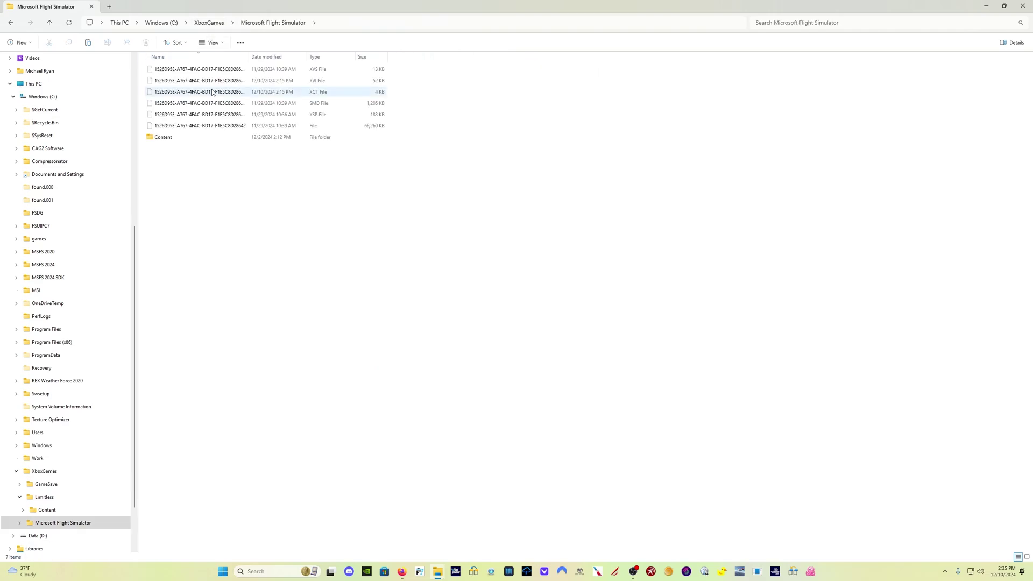
{"action": "double_click", "coordinate": [201, 138]}
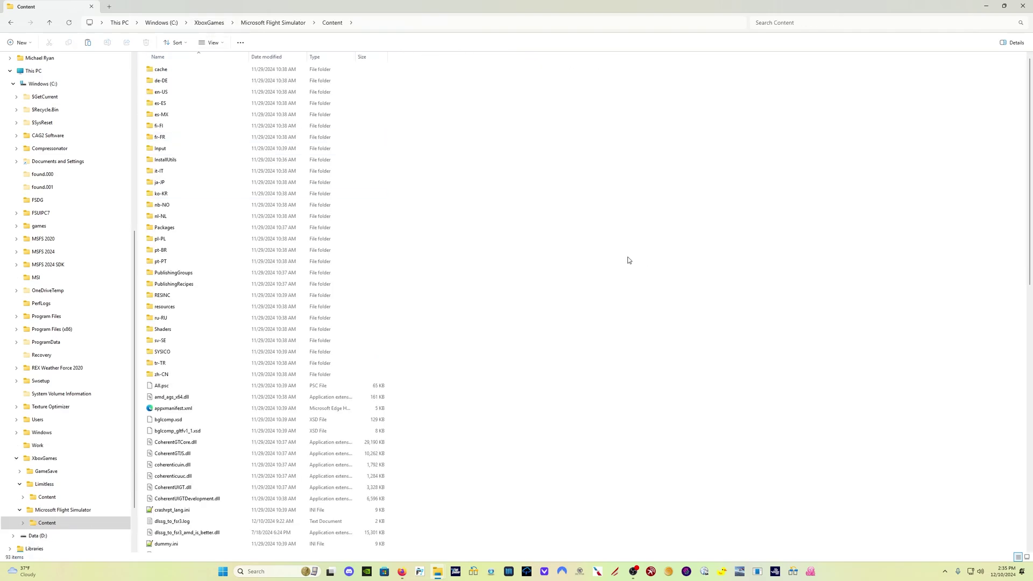
{"action": "scroll", "coordinate": [309, 269], "scroll_direction": "down", "scroll_amount": 12}
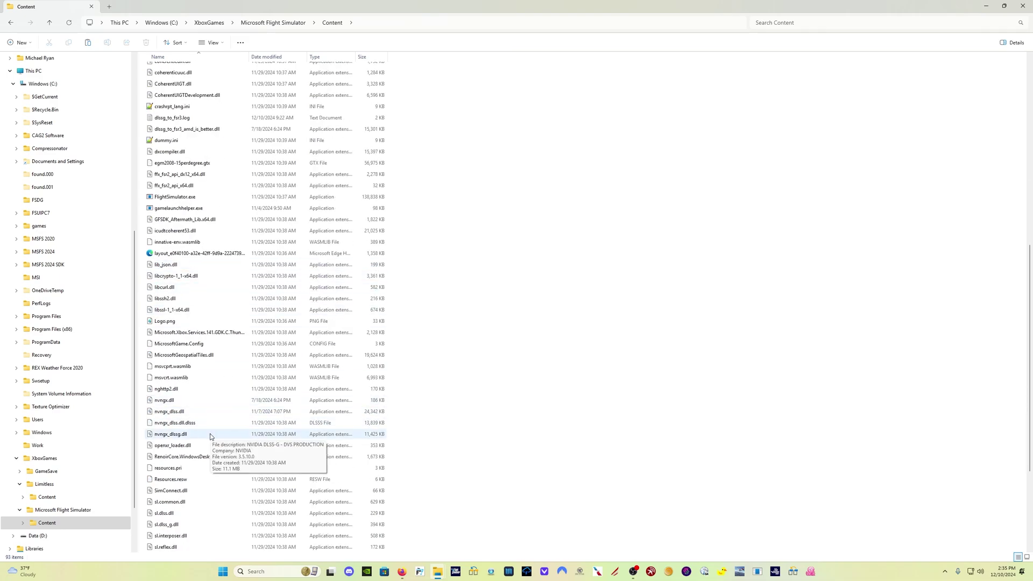
{"action": "right_click", "coordinate": [208, 434]}
{"action": "right_click", "coordinate": [189, 438]}
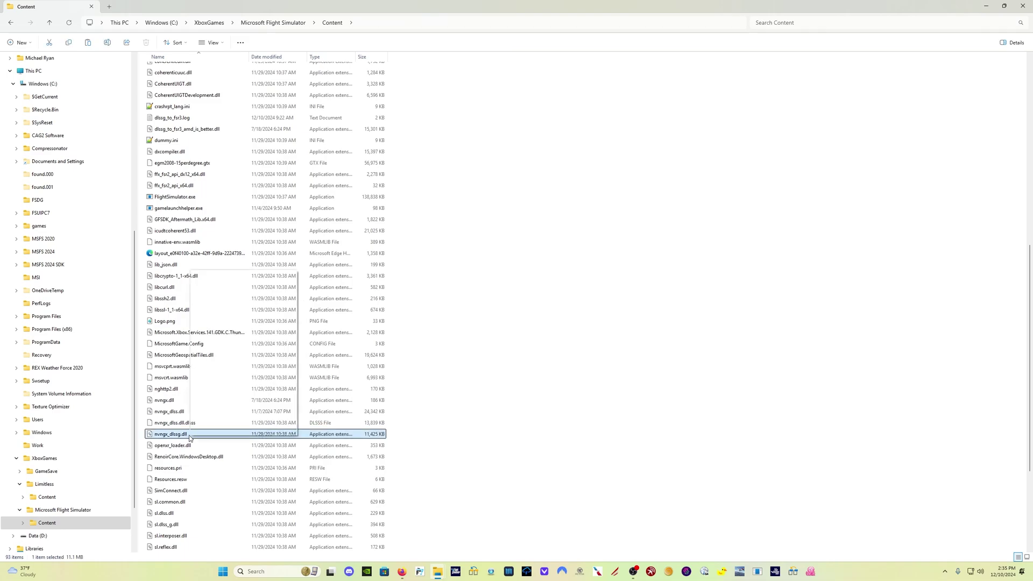
{"action": "left_click", "coordinate": [226, 429]}
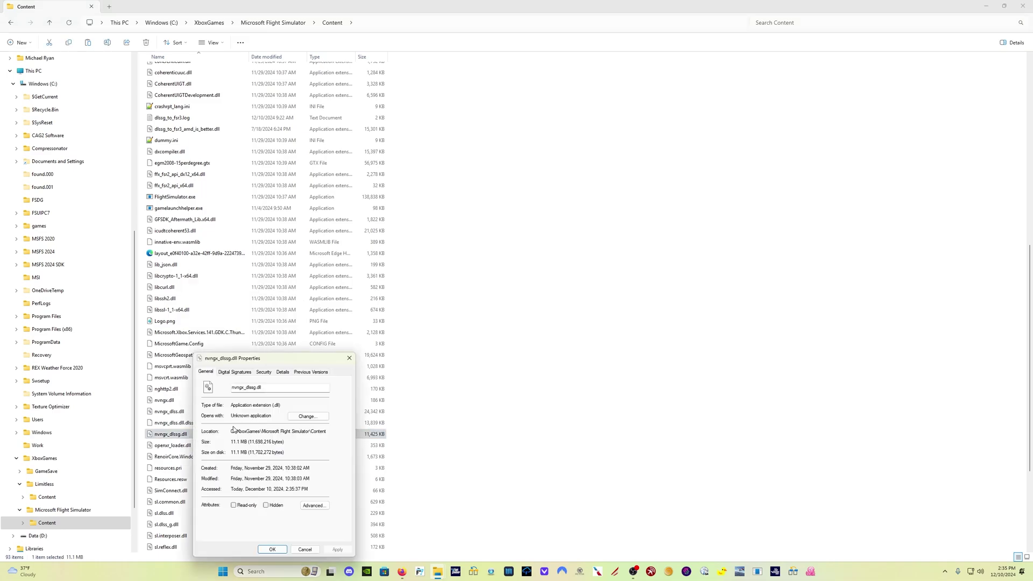
{"action": "left_click", "coordinate": [283, 373]}
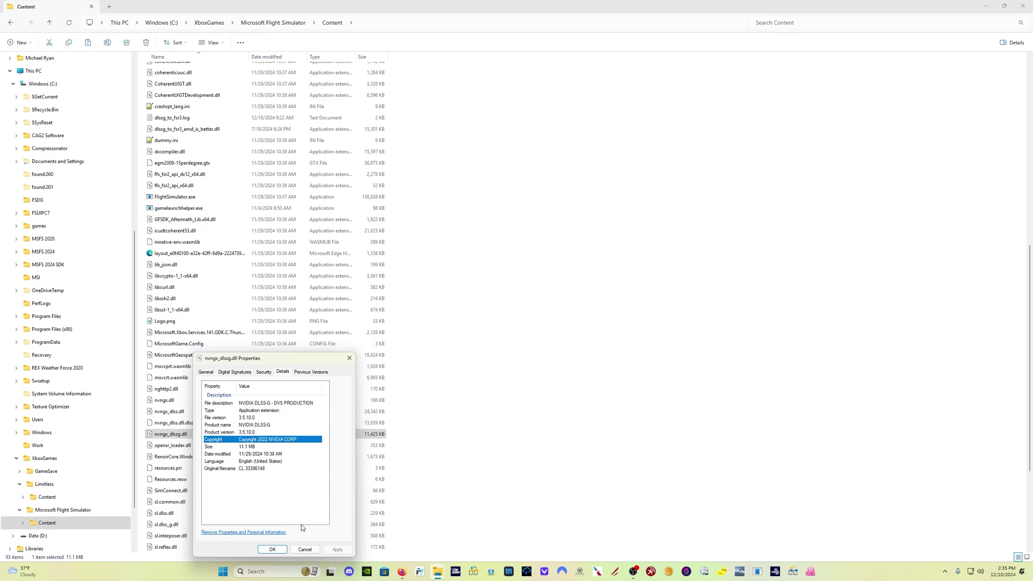
{"action": "left_click", "coordinate": [305, 550]}
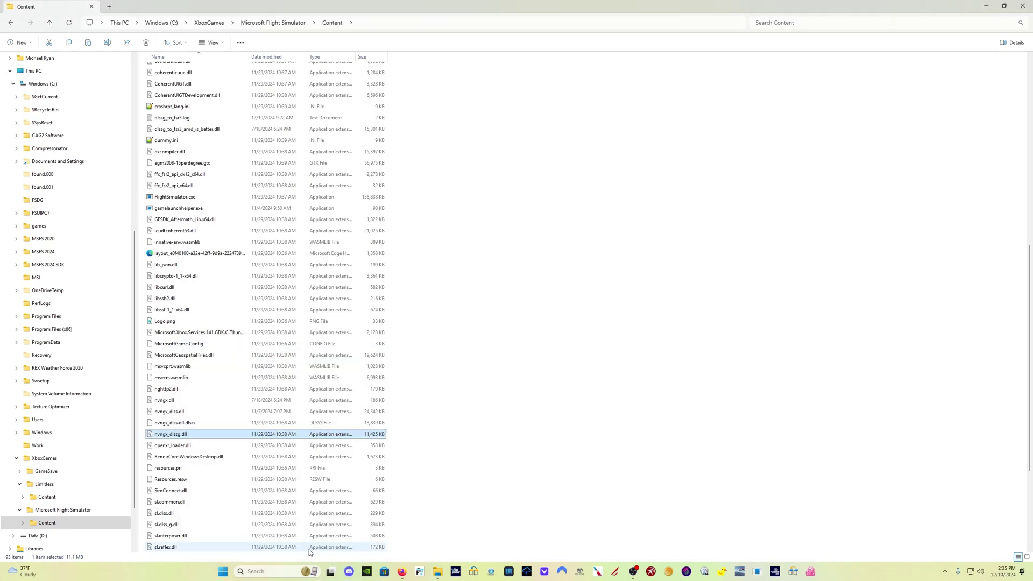
- Drag the new nvngx_dlssg.dll from DLSS Files into this Content folder, replacing the old one
{"action": "key", "text": "alt+Tab"}
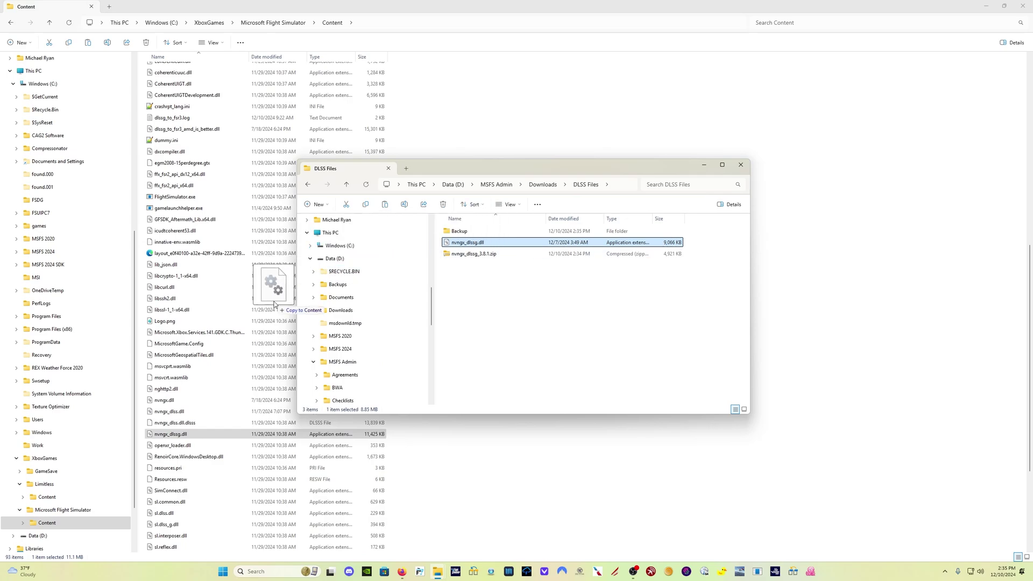
{"action": "left_click_drag", "start_coordinate": [272, 308], "coordinate": [200, 364]}
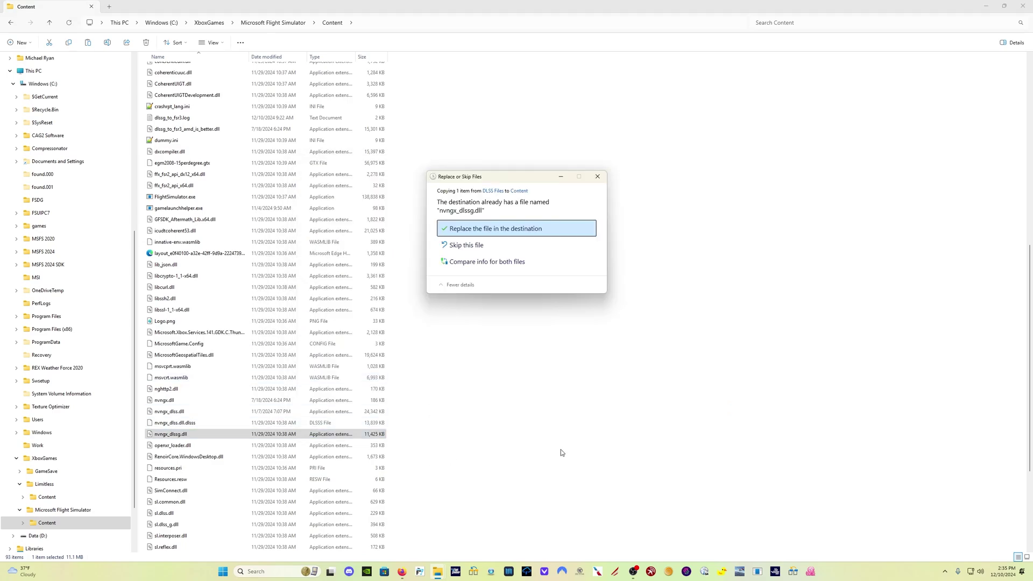
{"action": "left_click", "coordinate": [488, 229]}
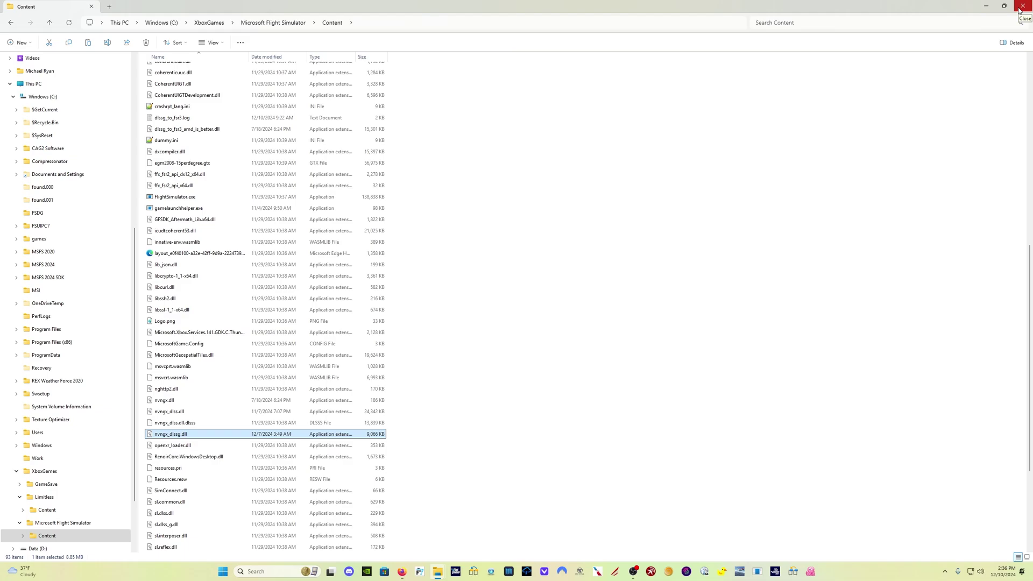
{"action": "key", "text": "Tab"}
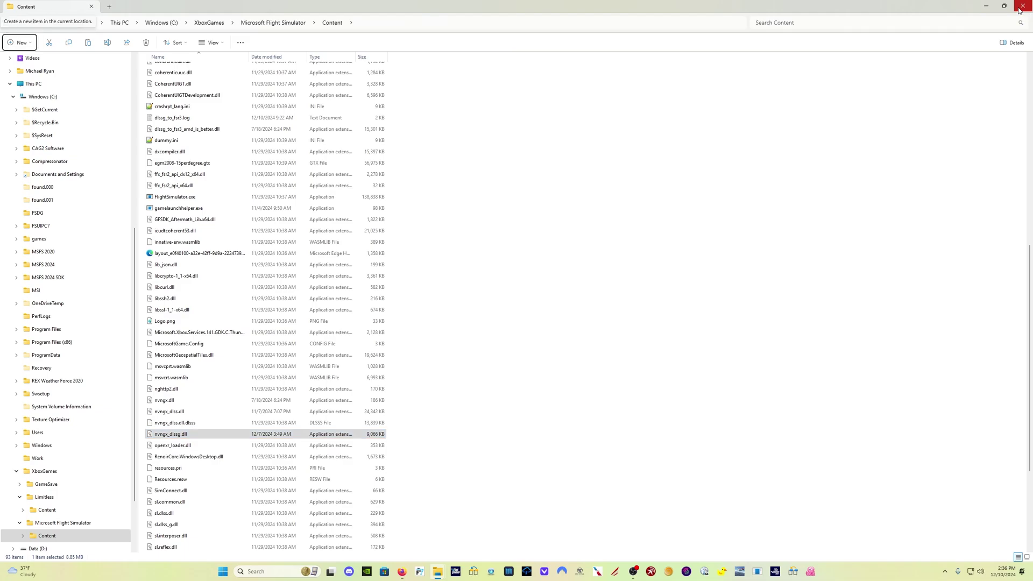